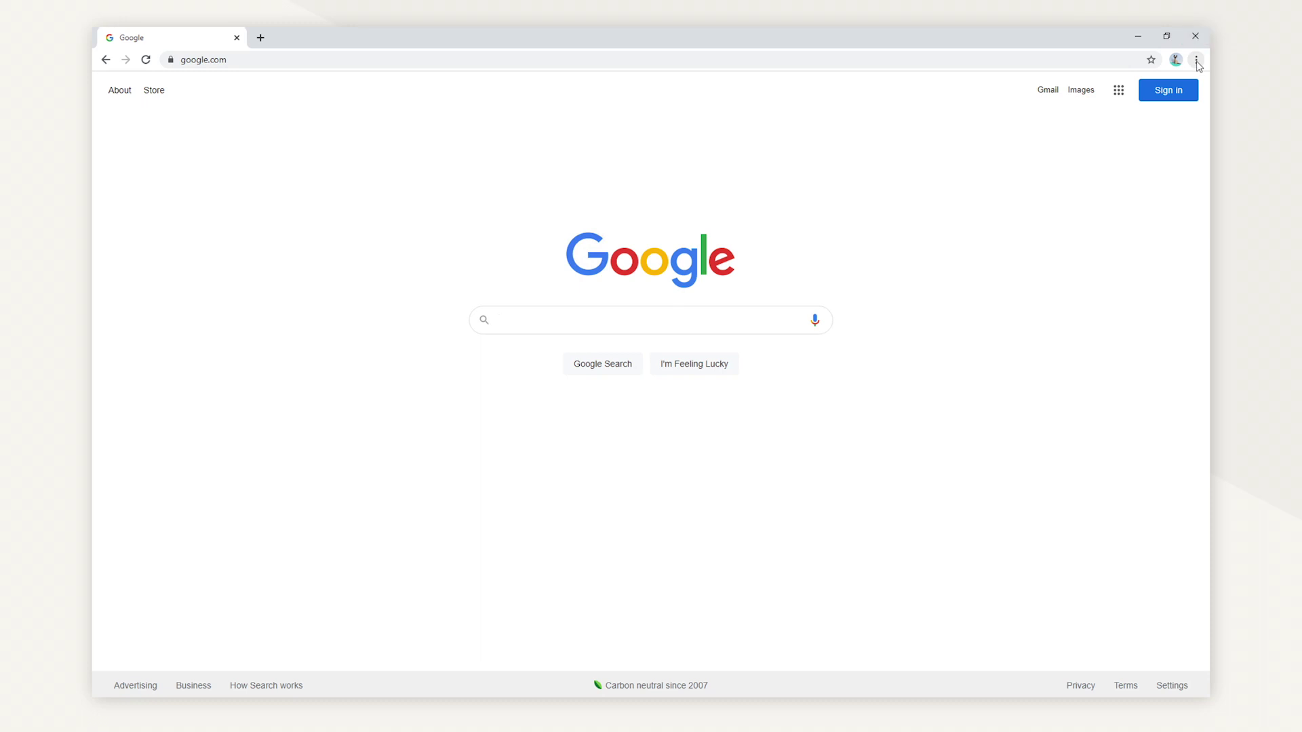
Open Chrome's Settings from the three-dot menu and go to Advanced > System.
click(1197, 59)
click(1104, 277)
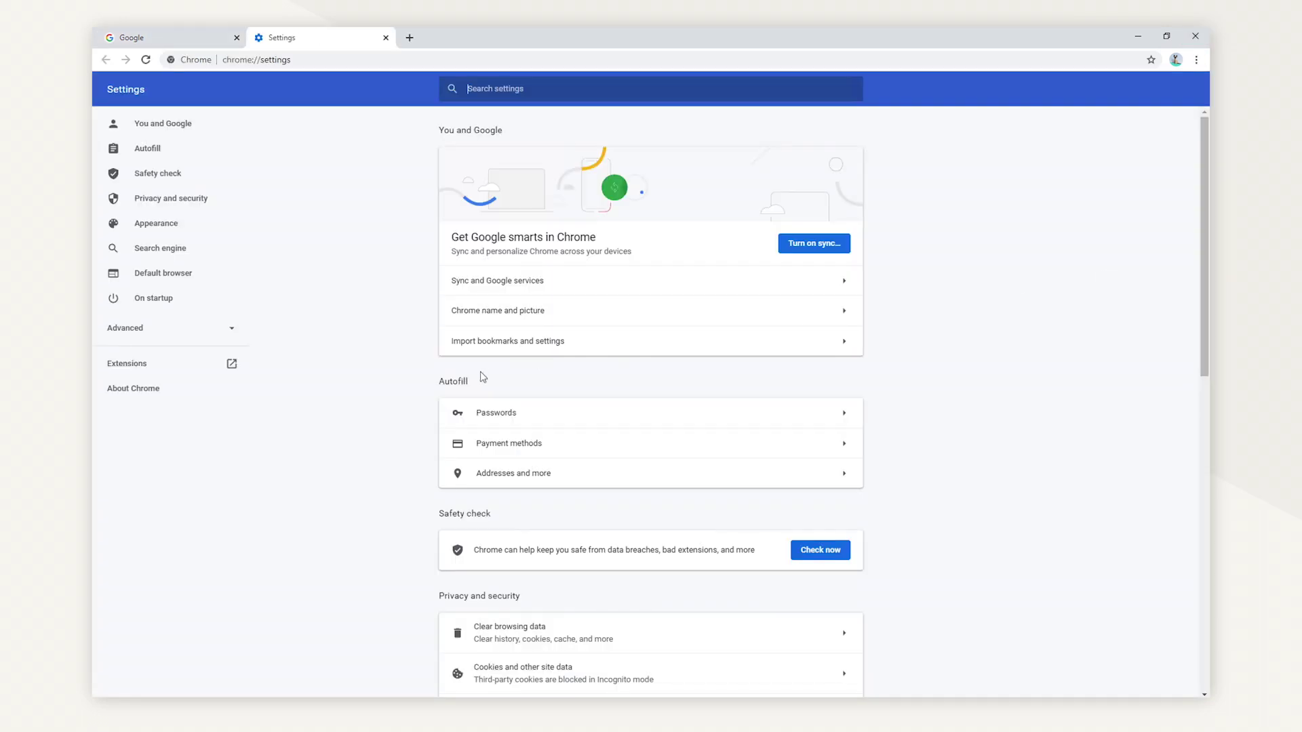
click(186, 334)
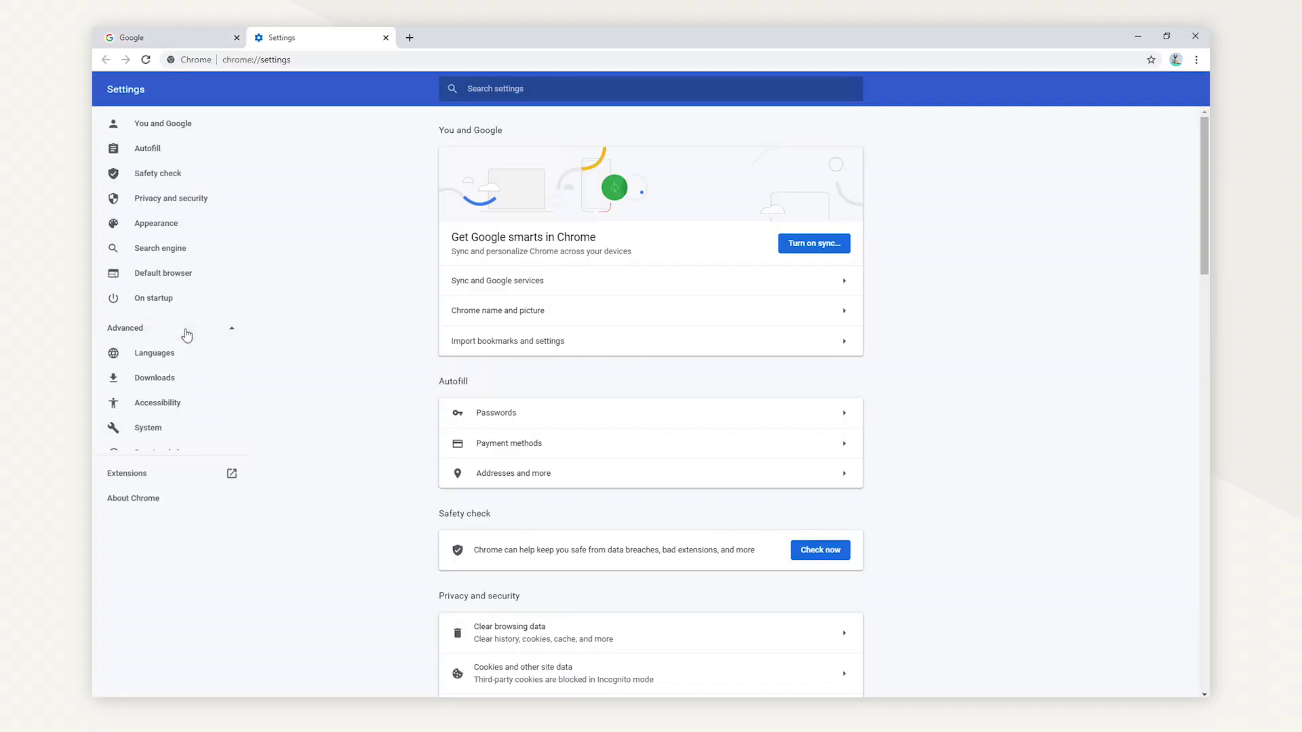
click(154, 430)
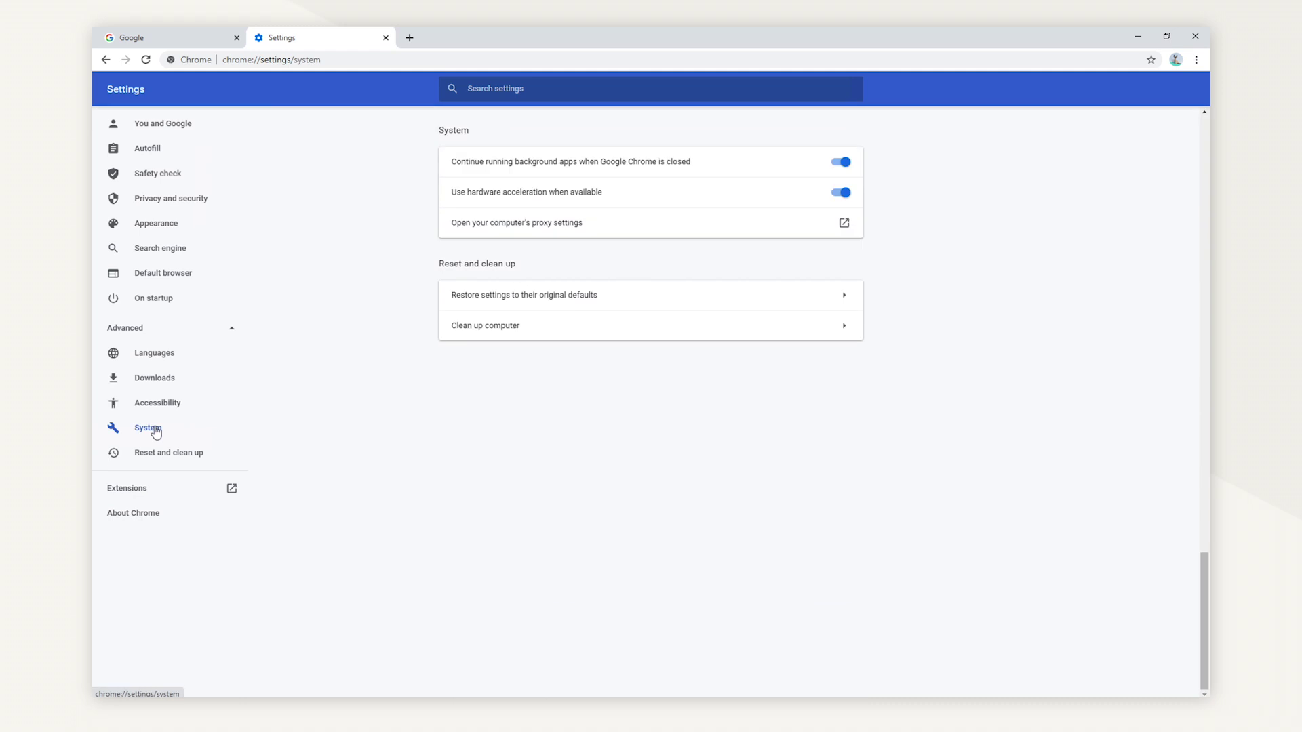
Open the Windows Proxy page and leave Automatically detect settings switched off.
click(518, 227)
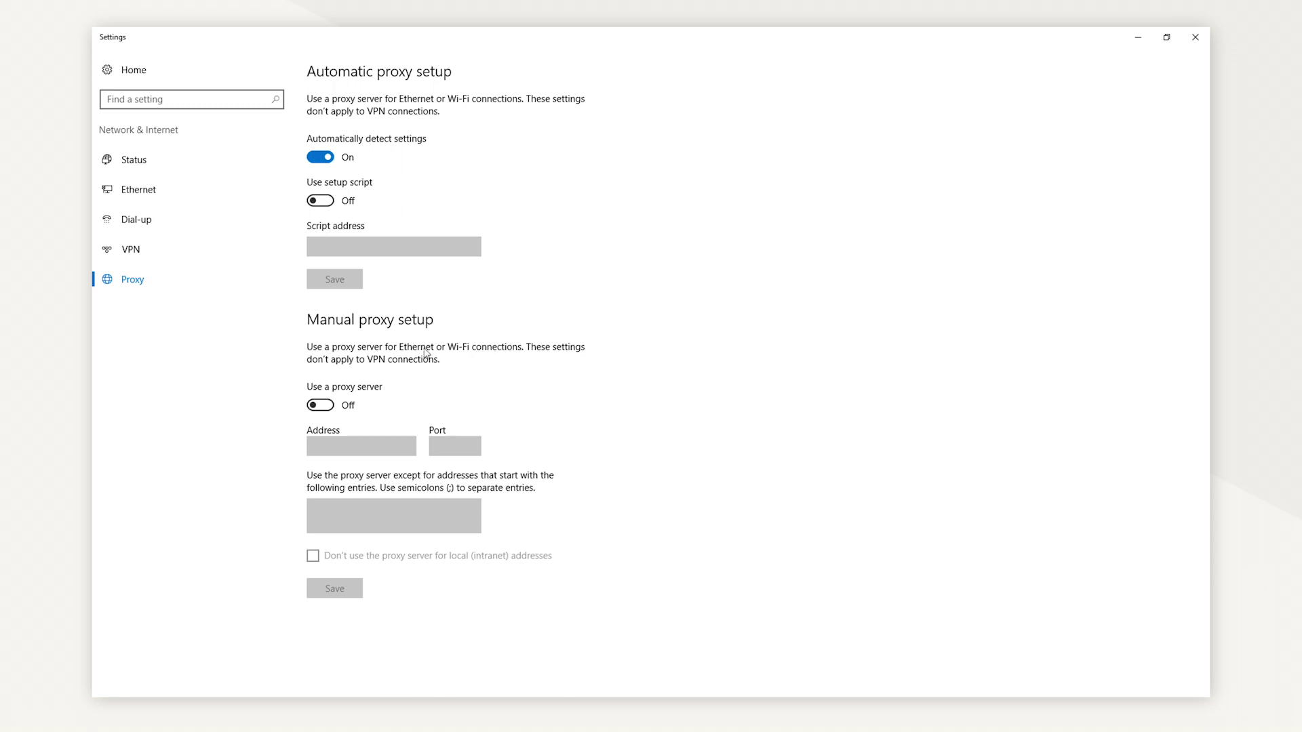
click(323, 158)
click(323, 160)
click(323, 159)
Switch Use a proxy server on and save the manual proxy setup.
click(321, 407)
click(388, 445)
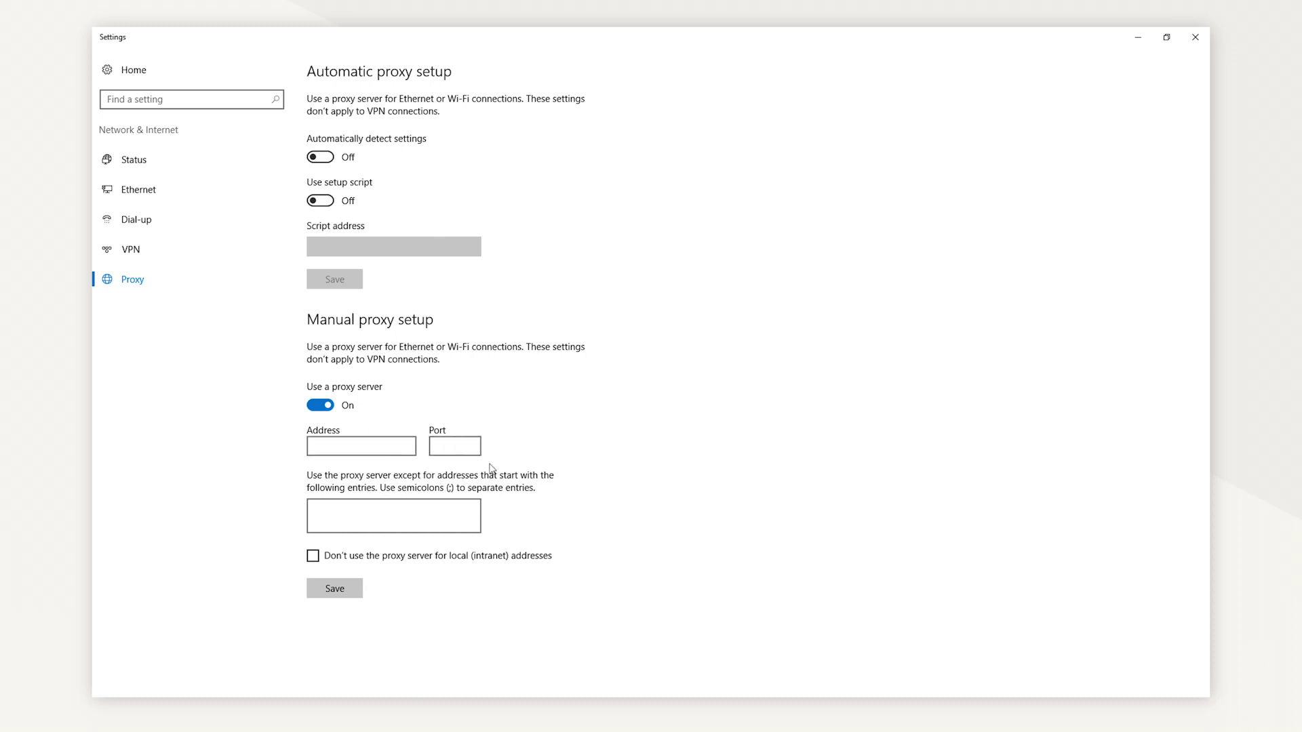
click(350, 581)
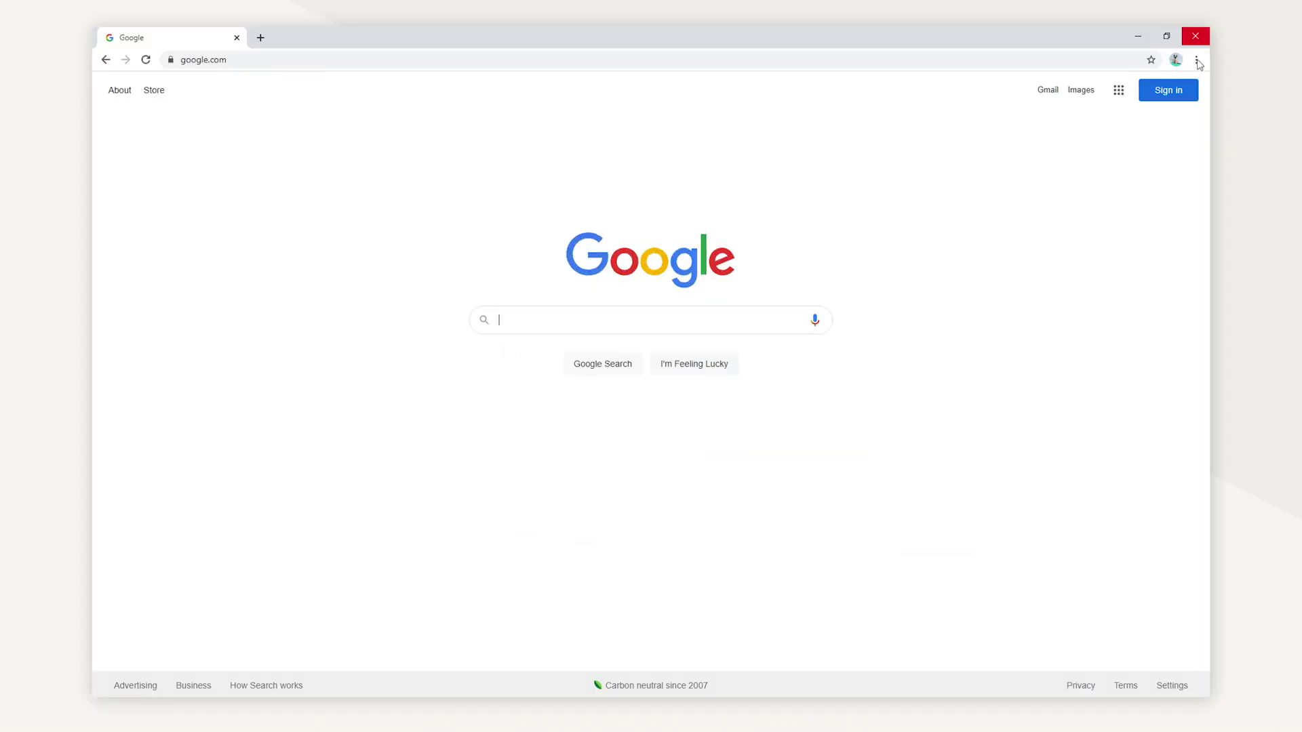
Go to Chrome's Advanced > System settings and launch the computer's proxy settings, opening Internet Properties.
click(1196, 59)
click(1105, 274)
click(186, 331)
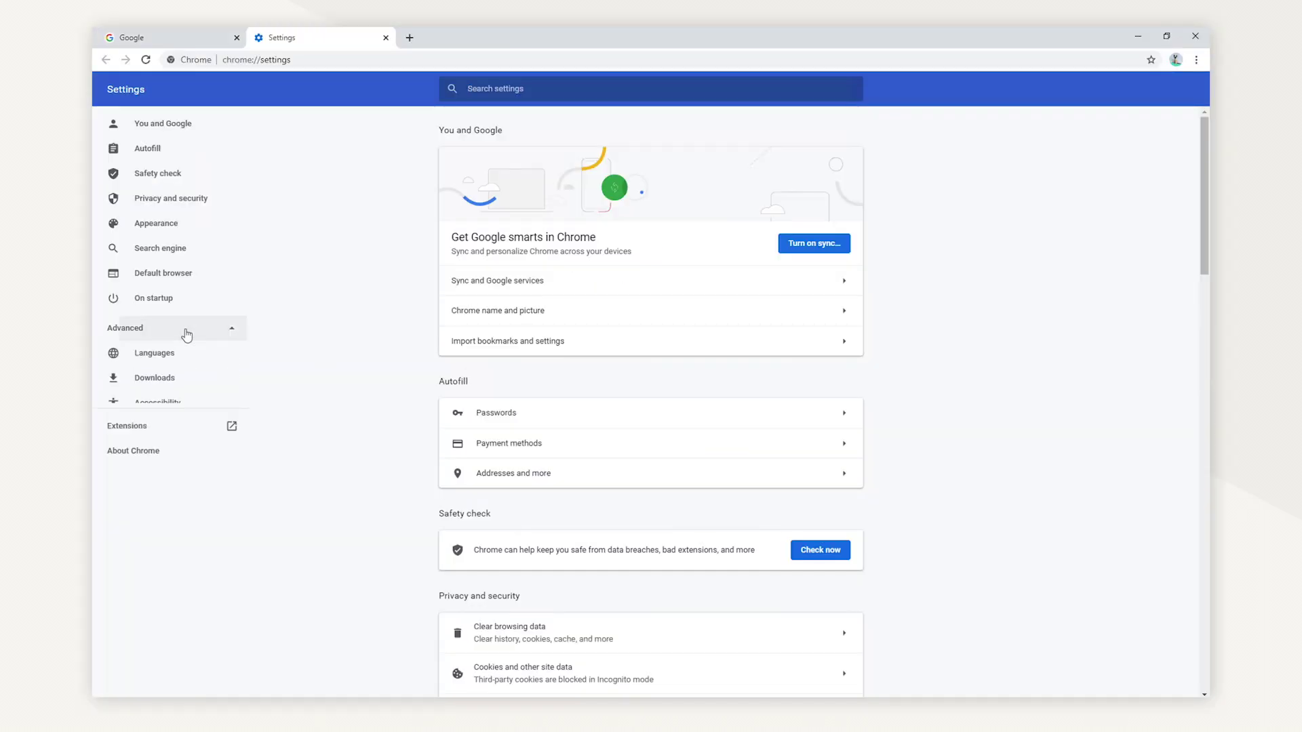
click(157, 433)
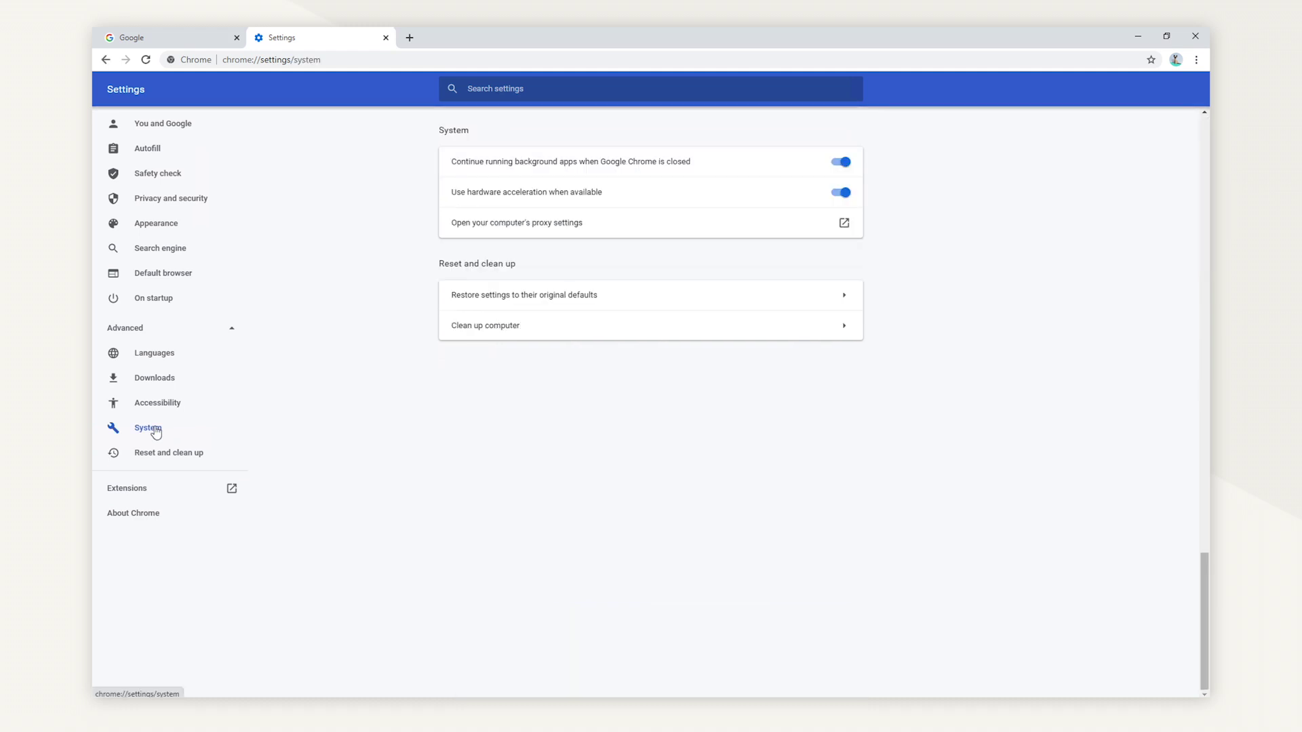
click(519, 224)
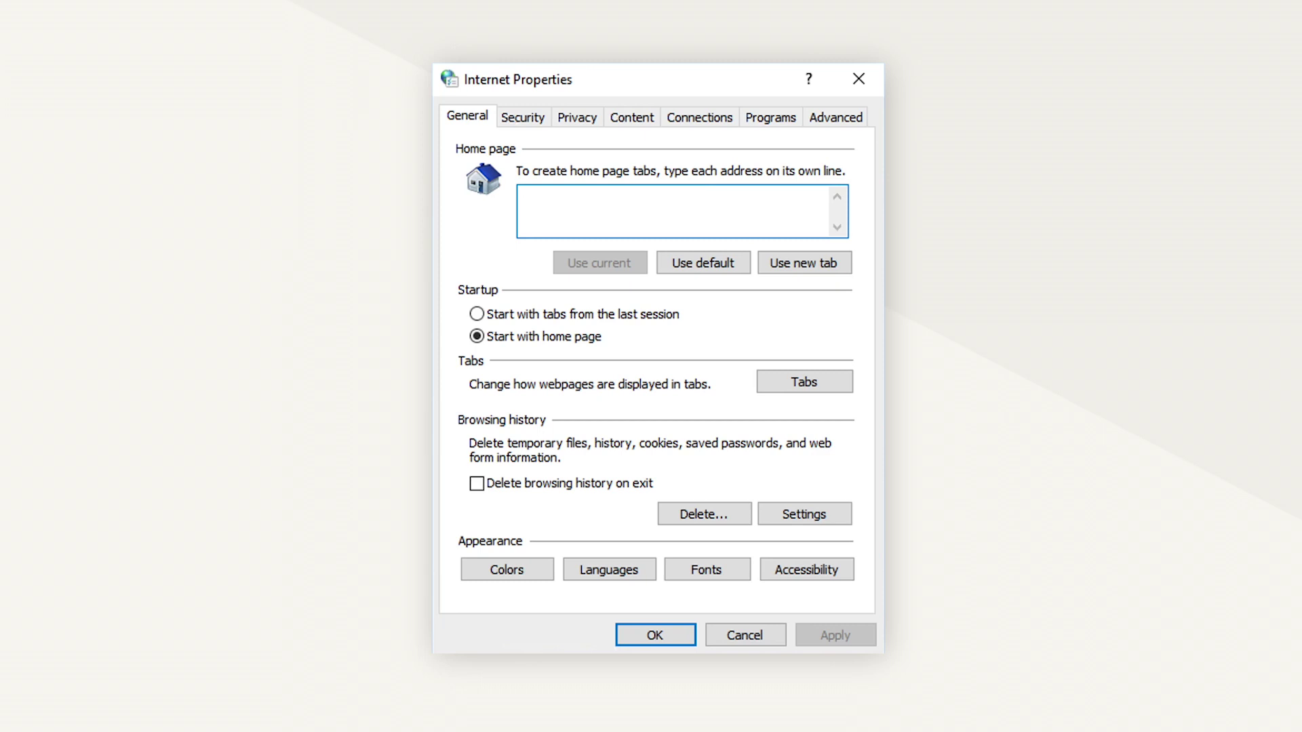
Open LAN settings from the Connections tab and leave Automatically detect settings unchecked.
click(705, 124)
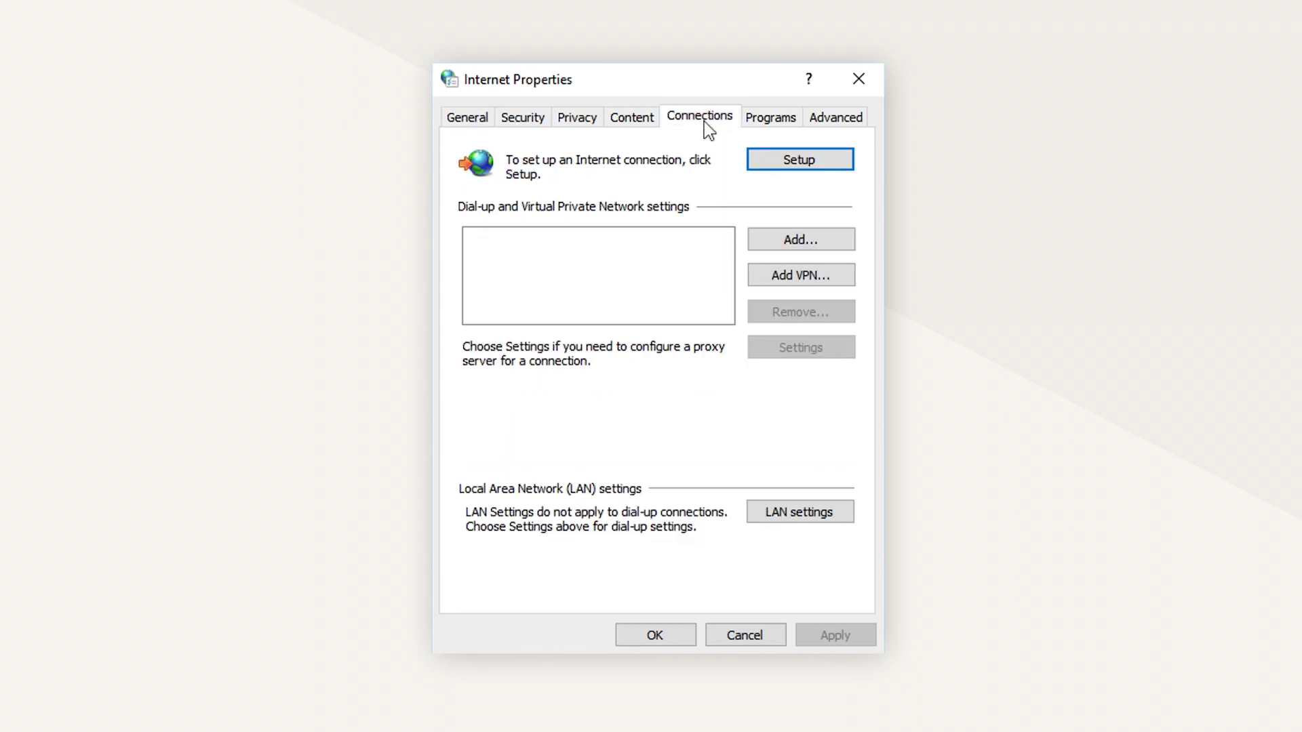
click(800, 521)
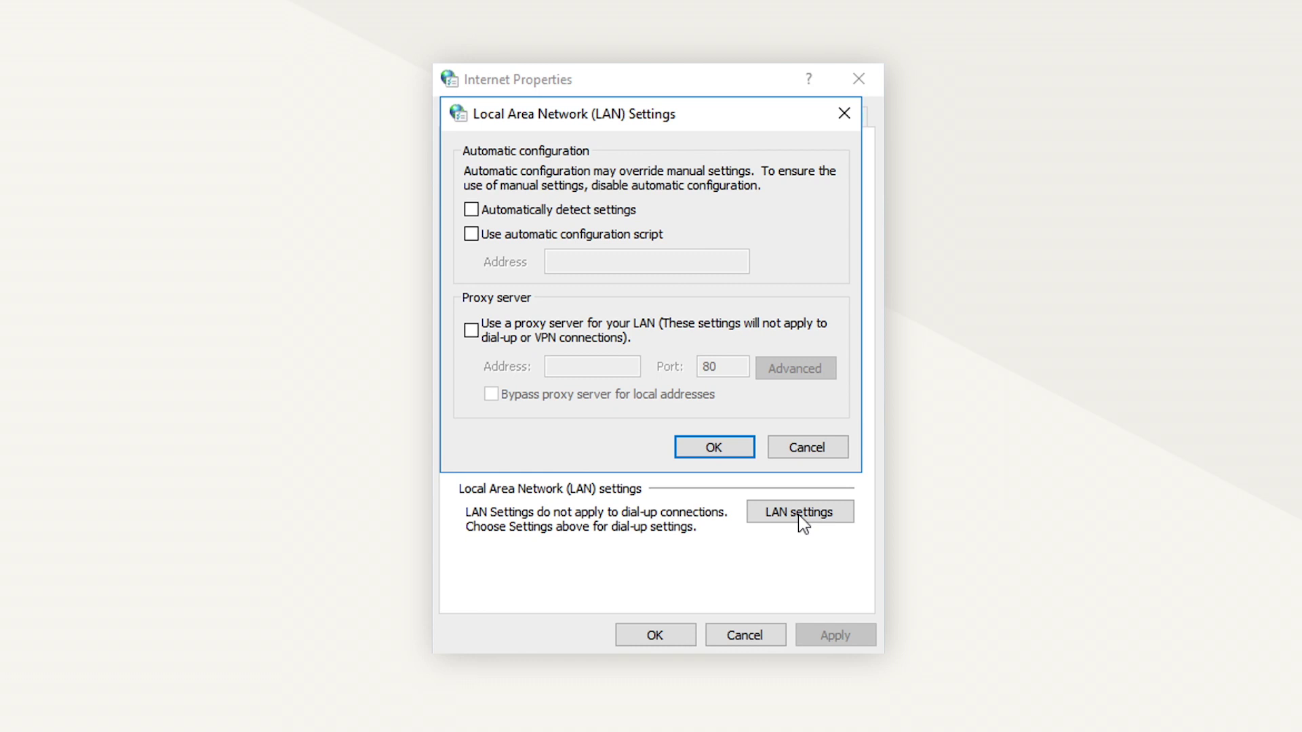
click(472, 216)
click(472, 210)
Enable the LAN proxy server and confirm with OK, then uncheck Use a proxy server.
click(472, 331)
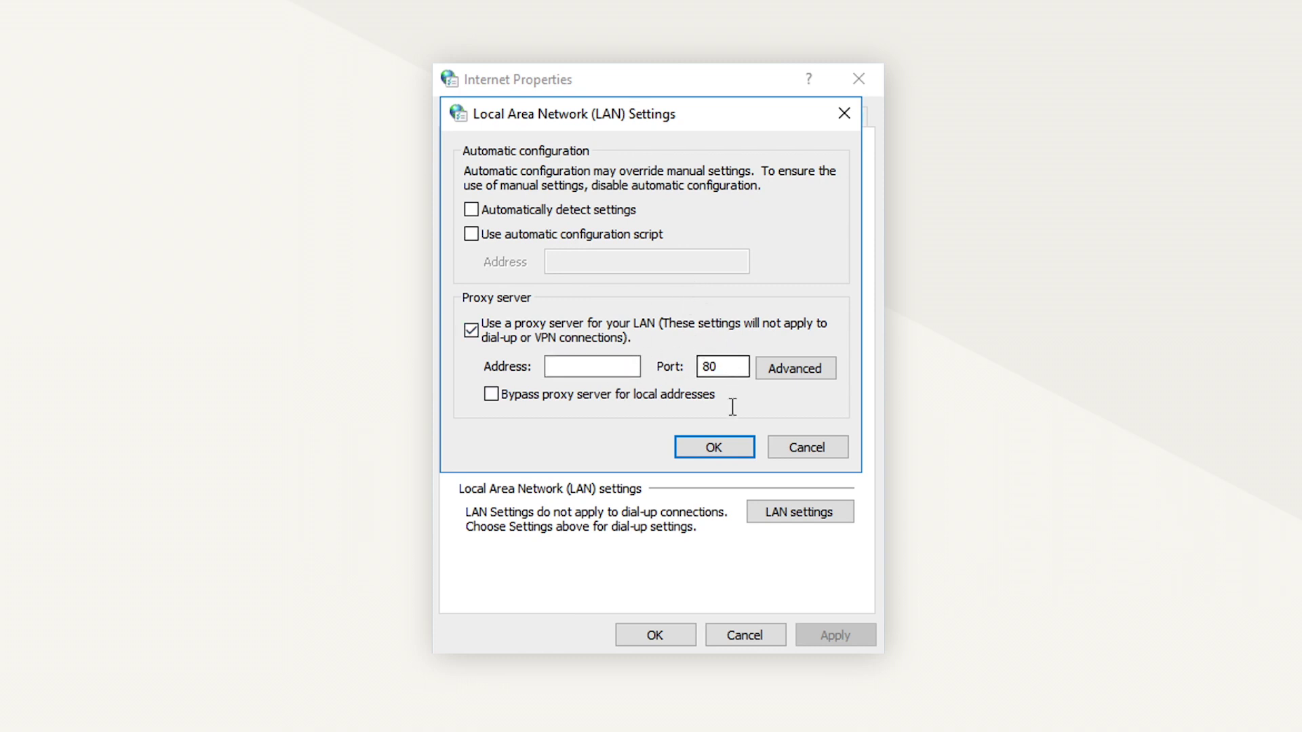
click(731, 450)
click(471, 331)
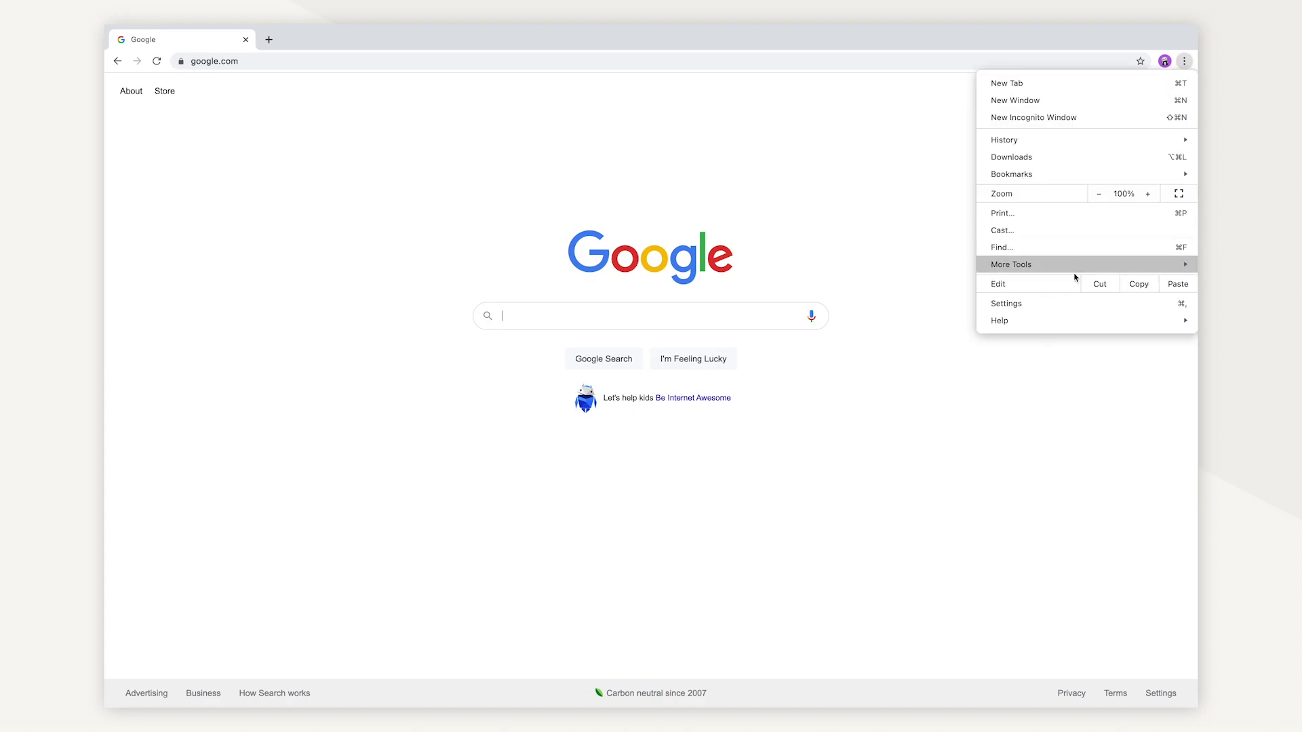
From Chrome's Settings > Advanced > System, open the computer's proxy settings in macOS Network.
click(1073, 303)
click(194, 324)
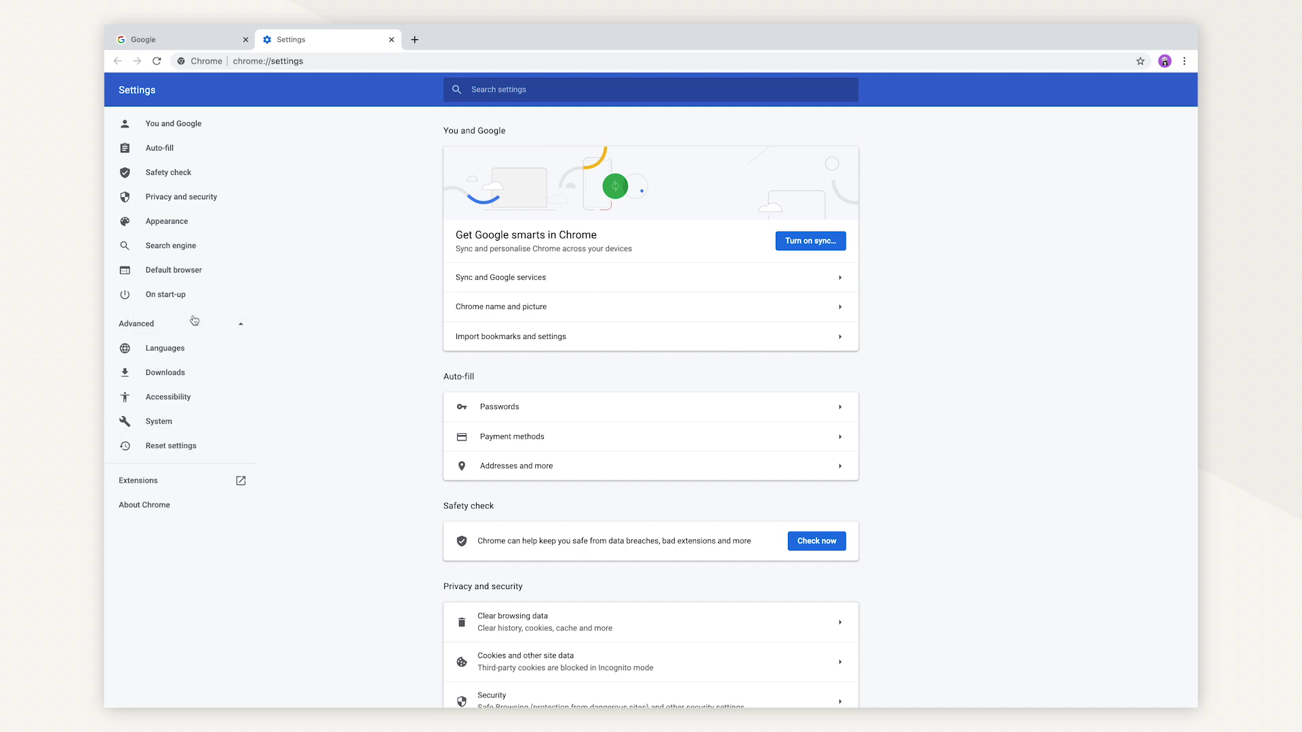
click(172, 423)
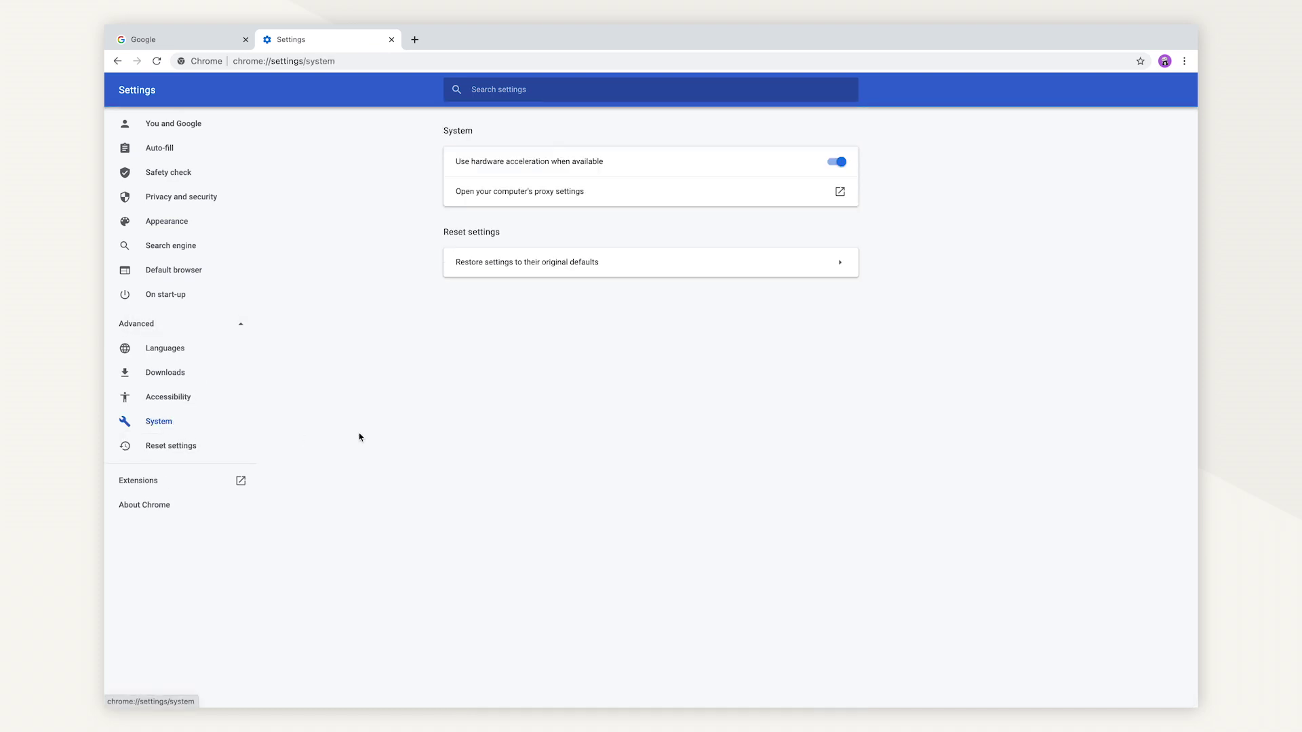
click(603, 195)
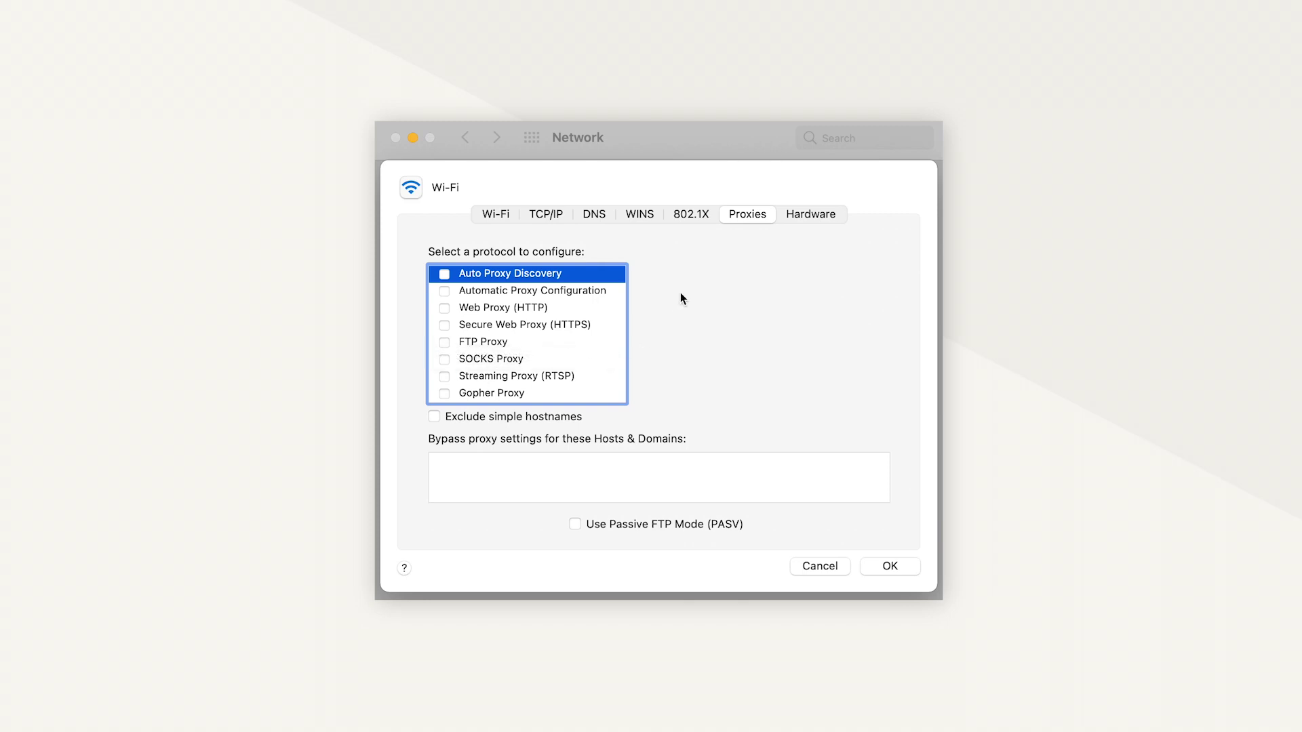
Enable the Secure Web Proxy (HTTPS) protocol and confirm the proxies sheet with OK.
click(446, 325)
click(445, 326)
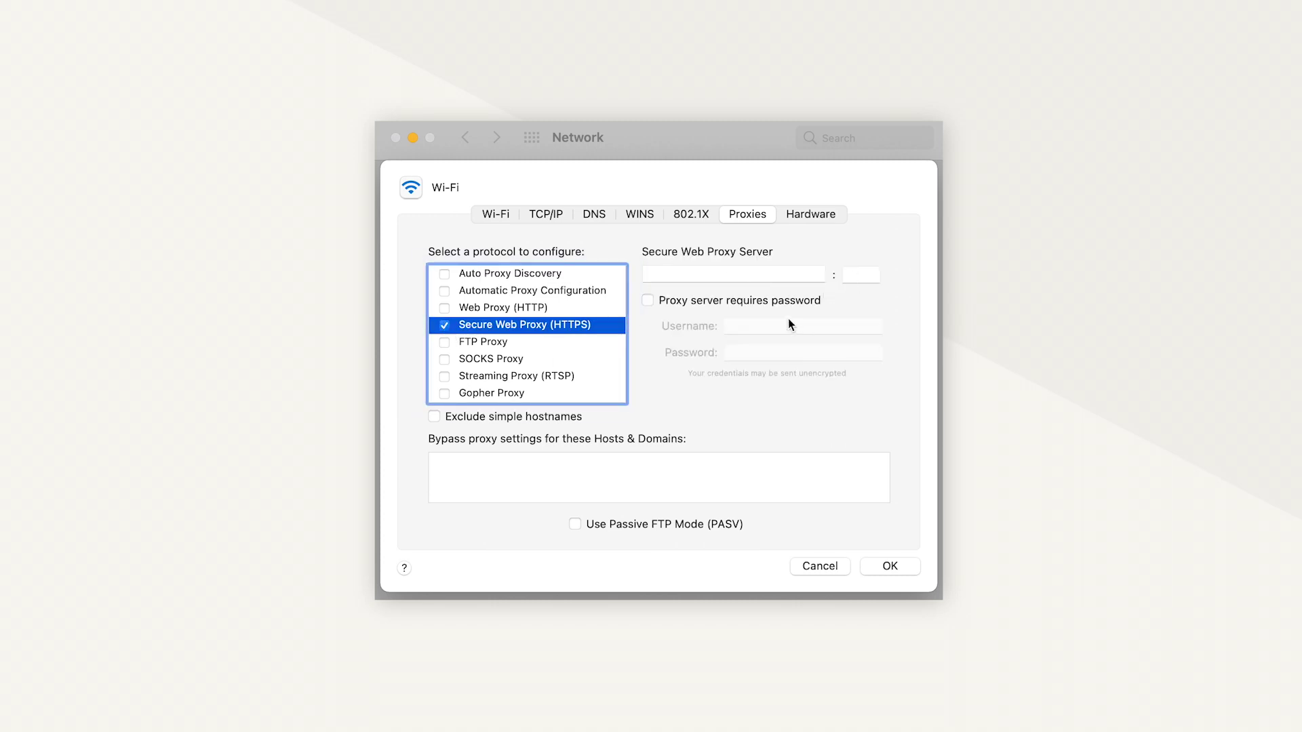
click(883, 569)
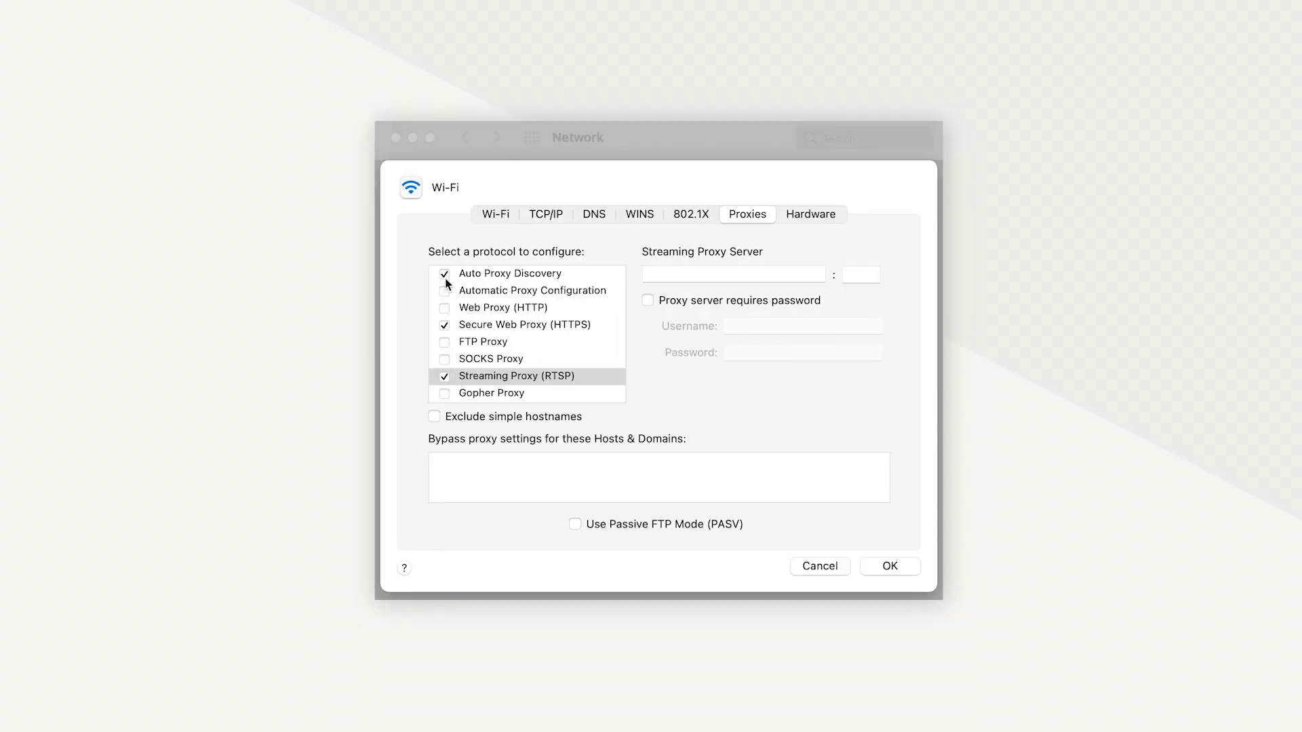
Uncheck Auto Proxy Discovery, Secure Web Proxy (HTTPS) and Streaming Proxy (RTSP), then apply the Wi-Fi changes.
click(445, 276)
click(445, 325)
click(445, 377)
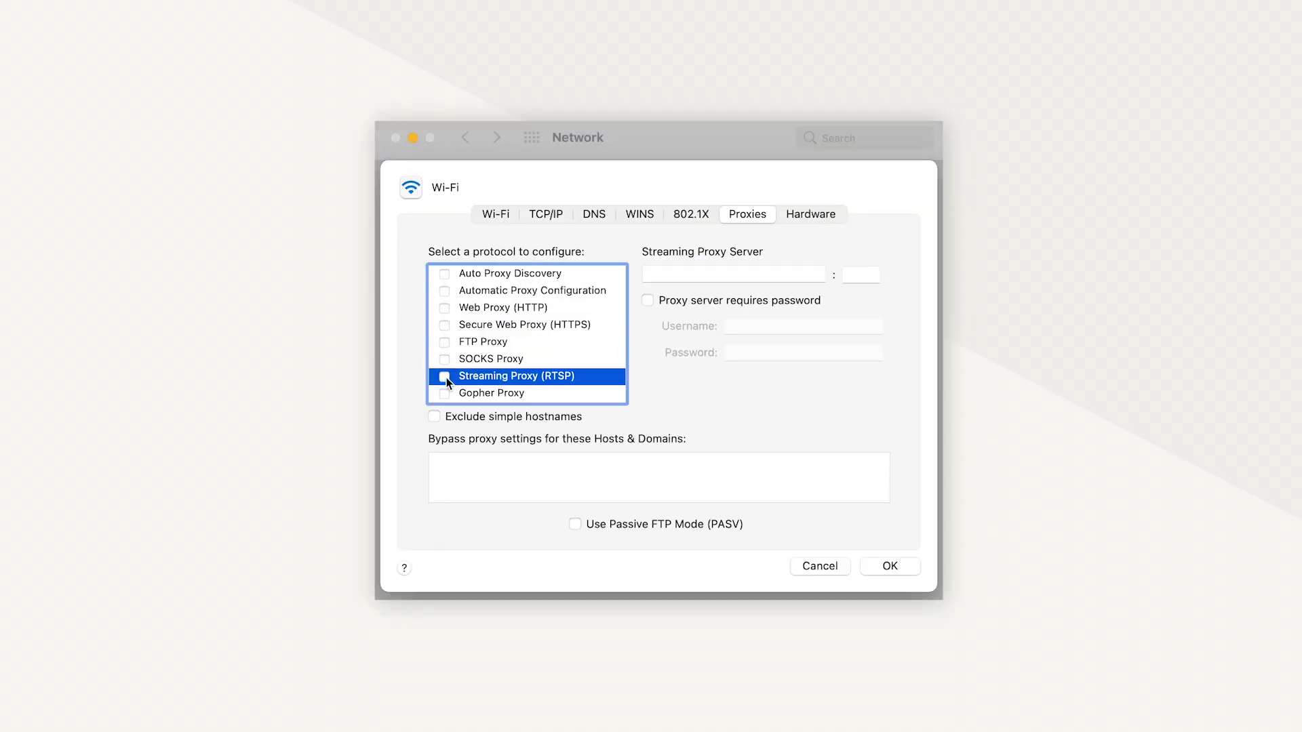
click(847, 567)
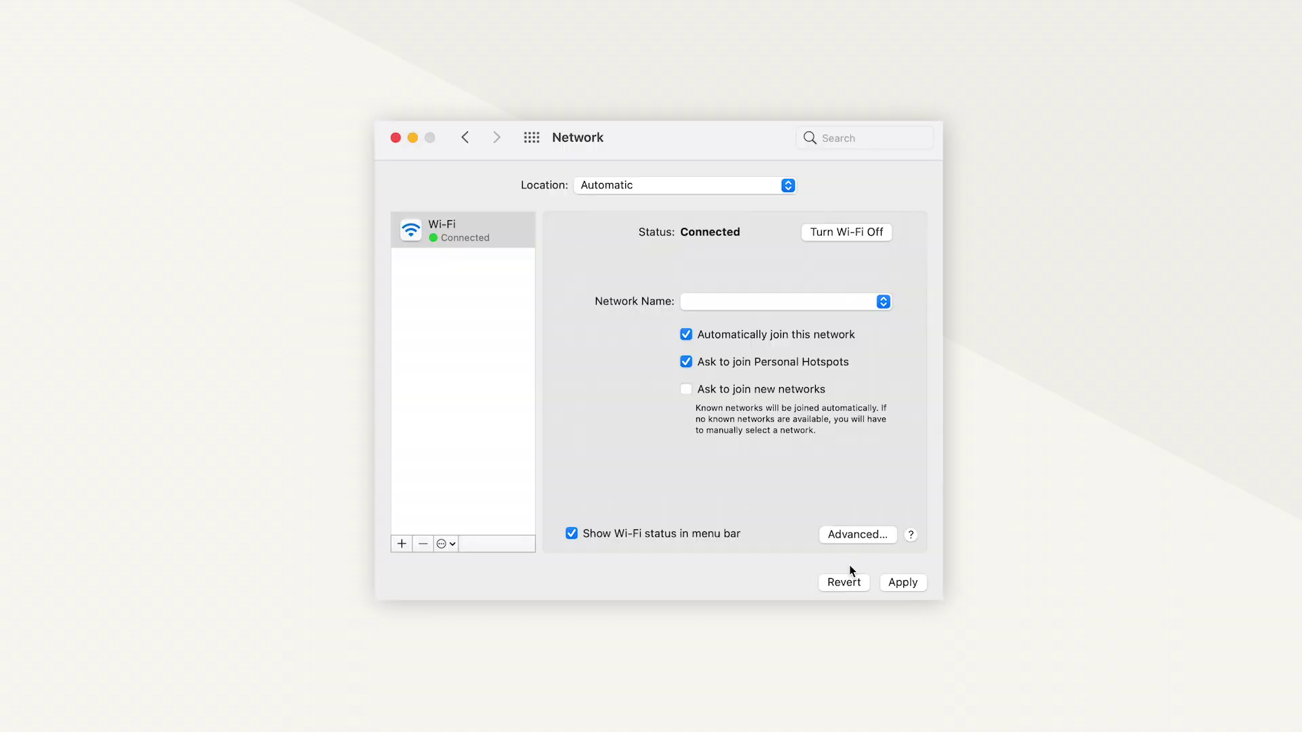
click(906, 584)
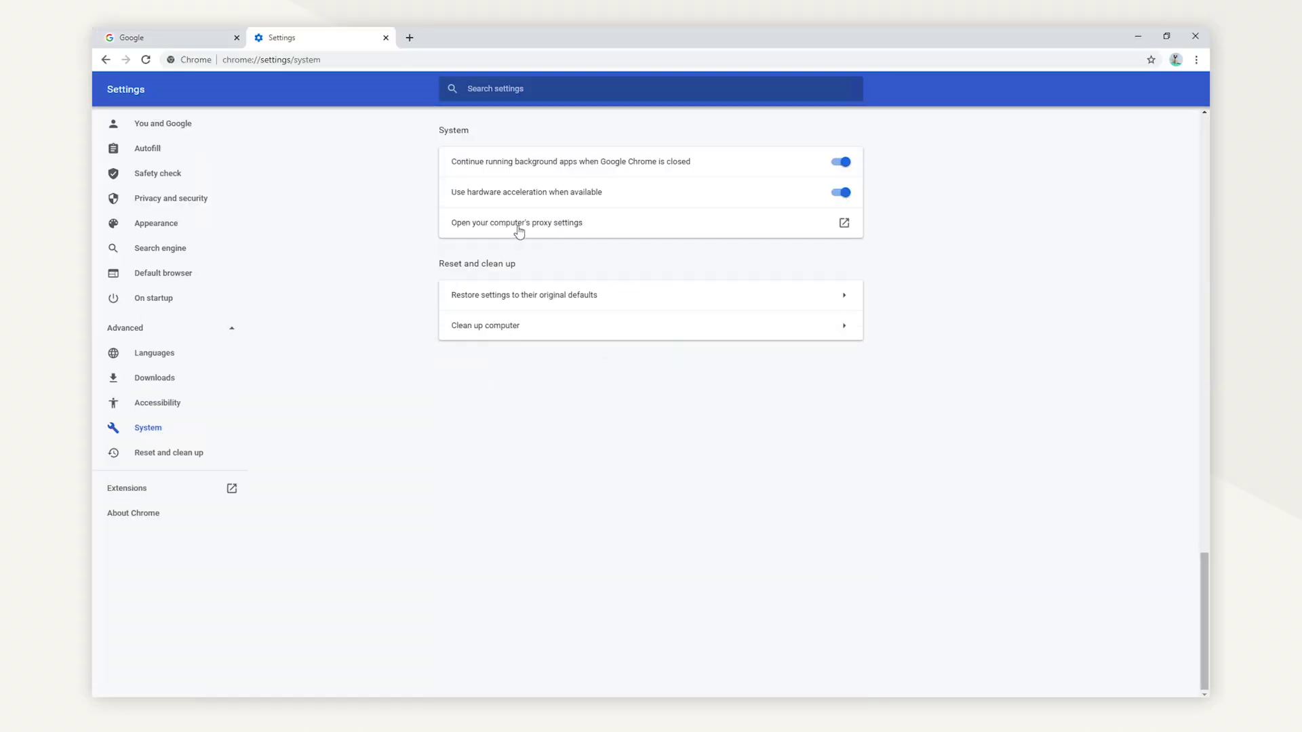
In Connections > LAN settings, leave automatic detection unchecked and enable Use a proxy server for your LAN.
click(700, 117)
click(800, 512)
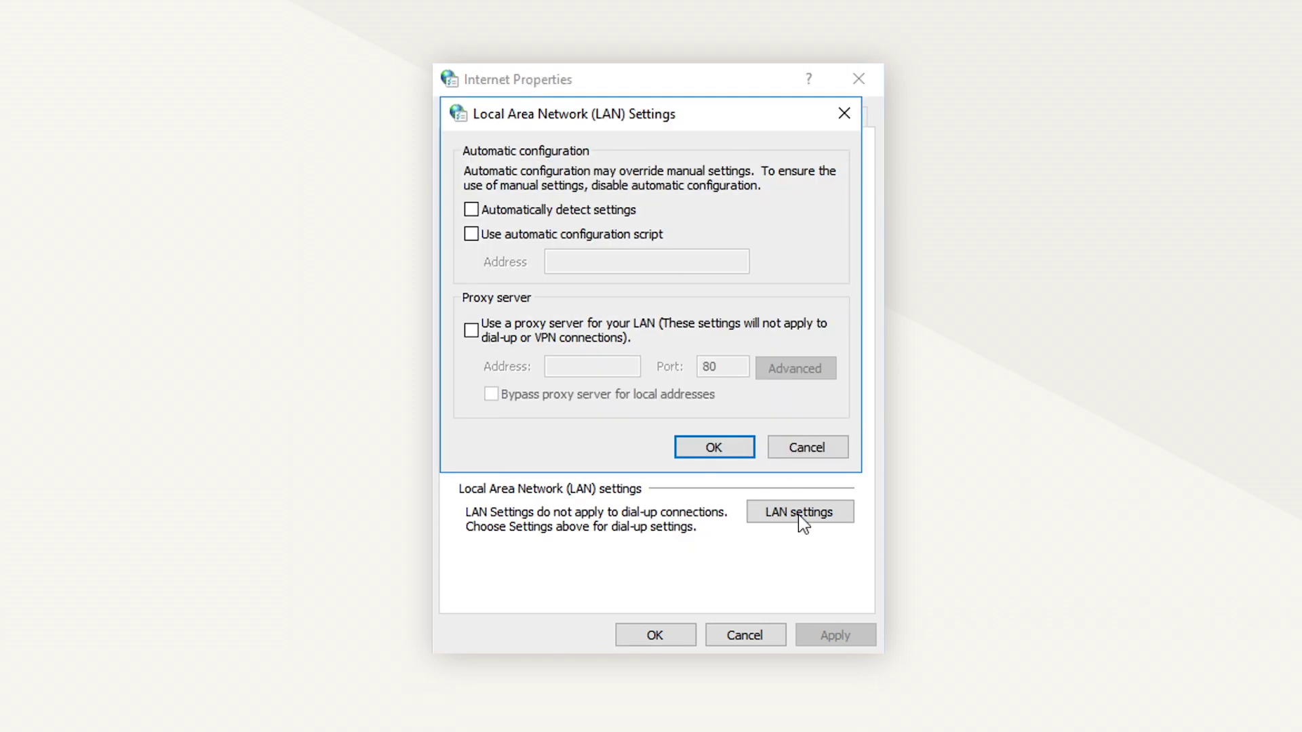
click(662, 203)
click(651, 207)
click(471, 331)
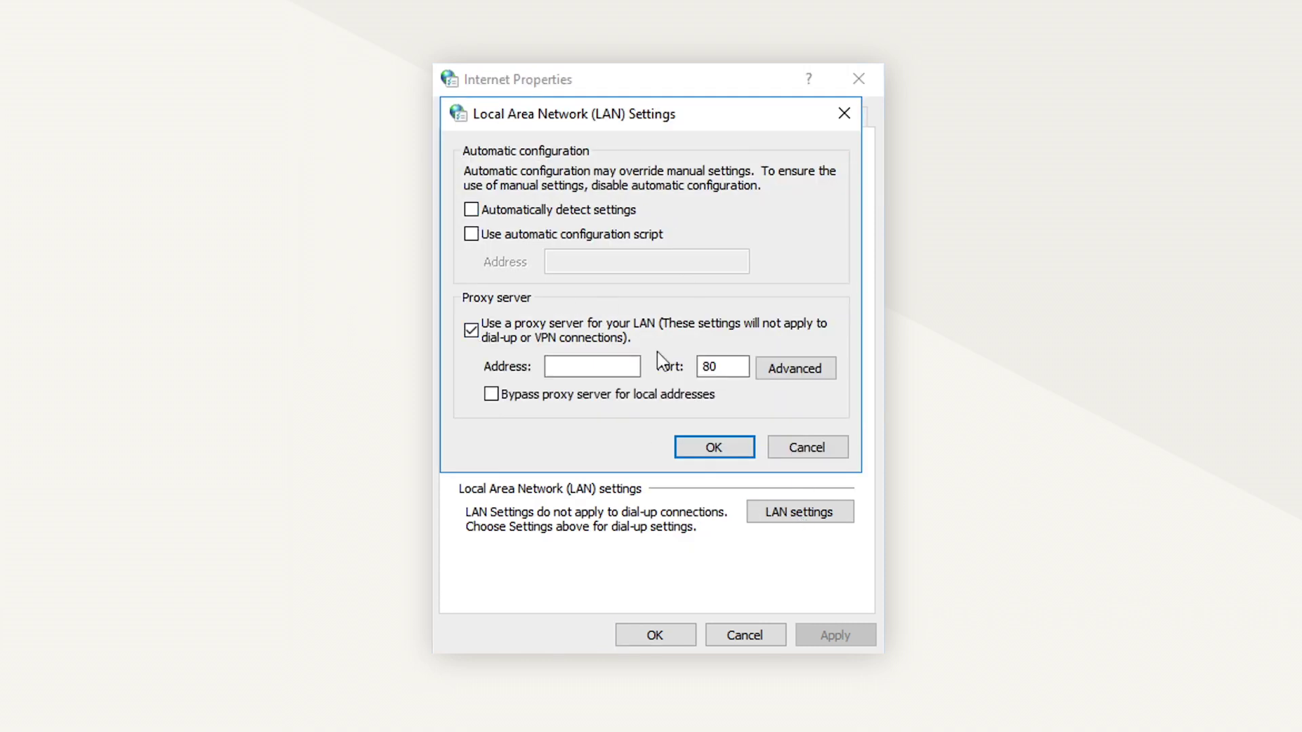